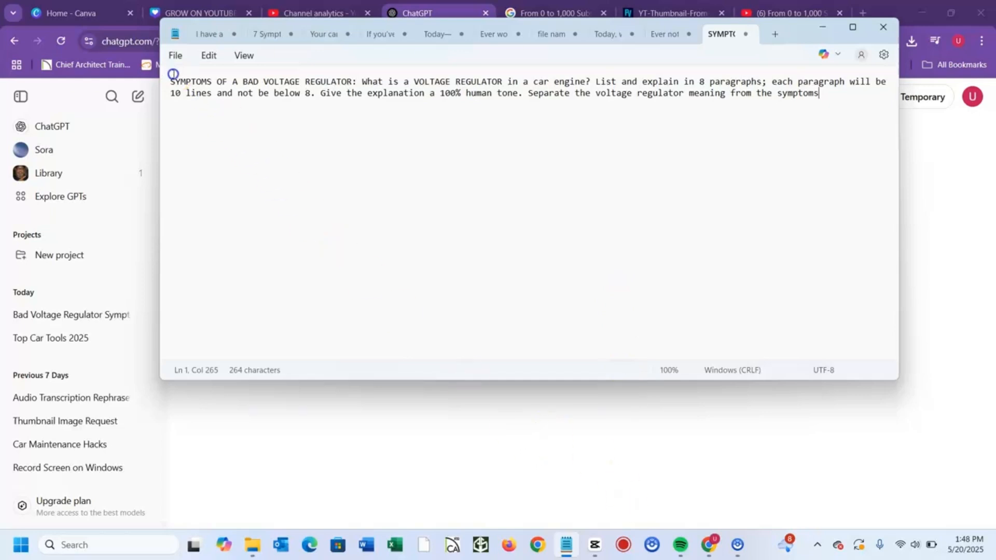
Copy the entire voltage regulator prompt from the text note, switch to ChatGPT and paste it into a new message
{"action": "key", "text": "ctrl+a"}
{"action": "key", "text": "ctrl+c"}
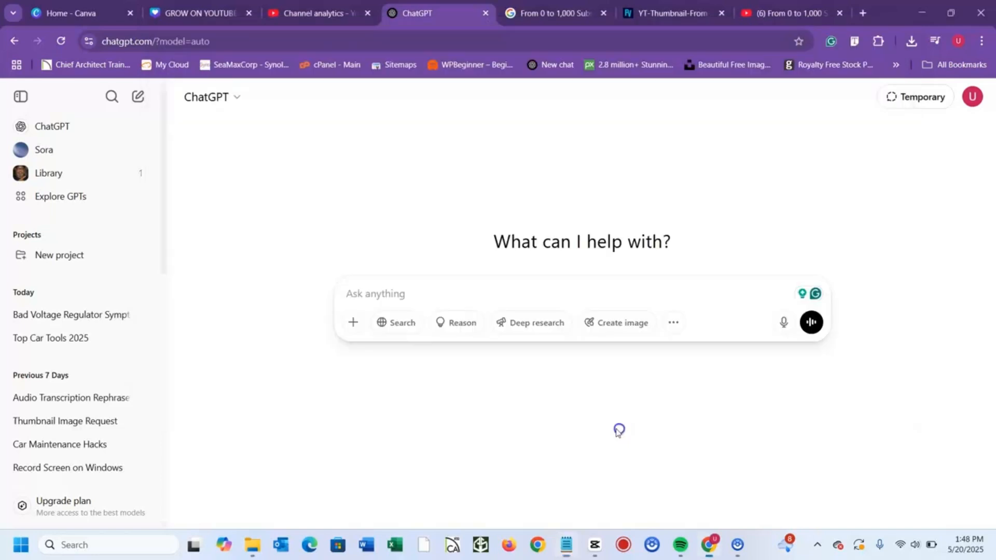
{"action": "left_click", "coordinate": [620, 426]}
{"action": "left_click", "coordinate": [379, 284]}
{"action": "right_click", "coordinate": [379, 285]}
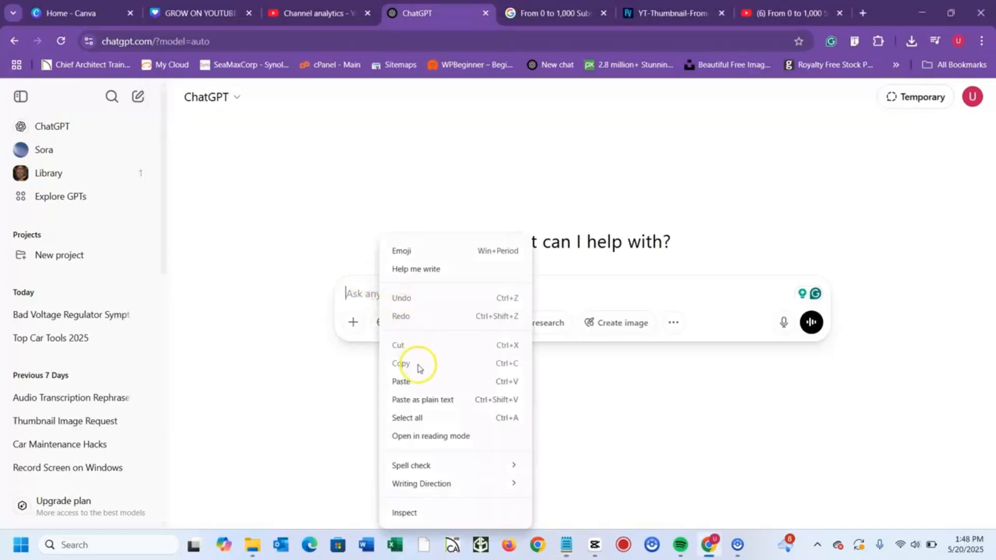
{"action": "left_click", "coordinate": [414, 388]}
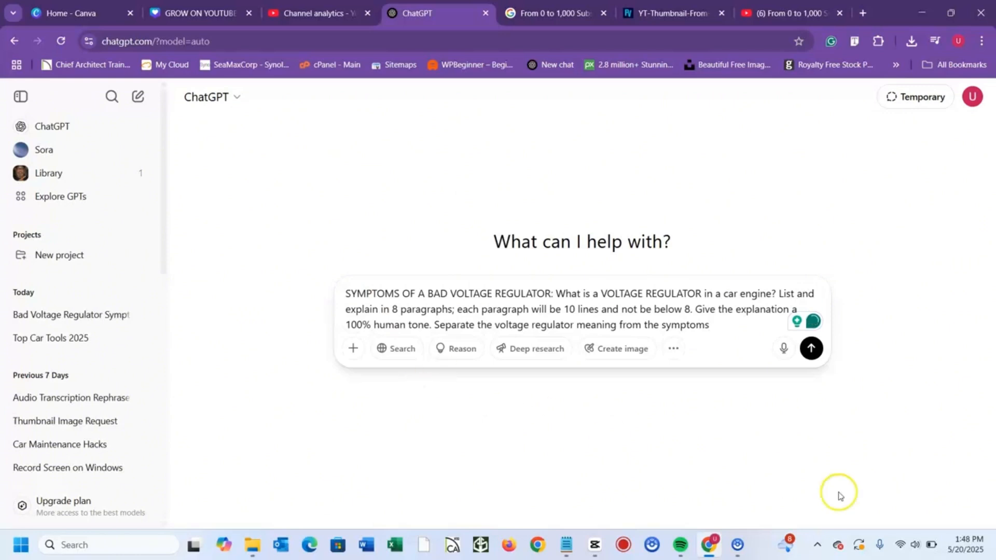
Correct "regulator" to the suggested "regulator's" in the prompt's last sentence and send the prompt
{"action": "left_click", "coordinate": [553, 325]}
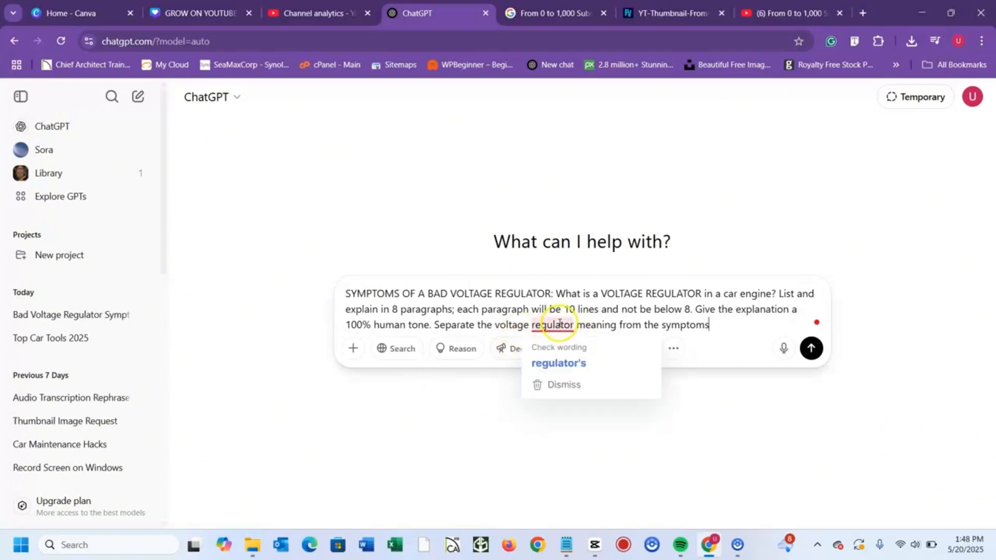
{"action": "left_click", "coordinate": [559, 362]}
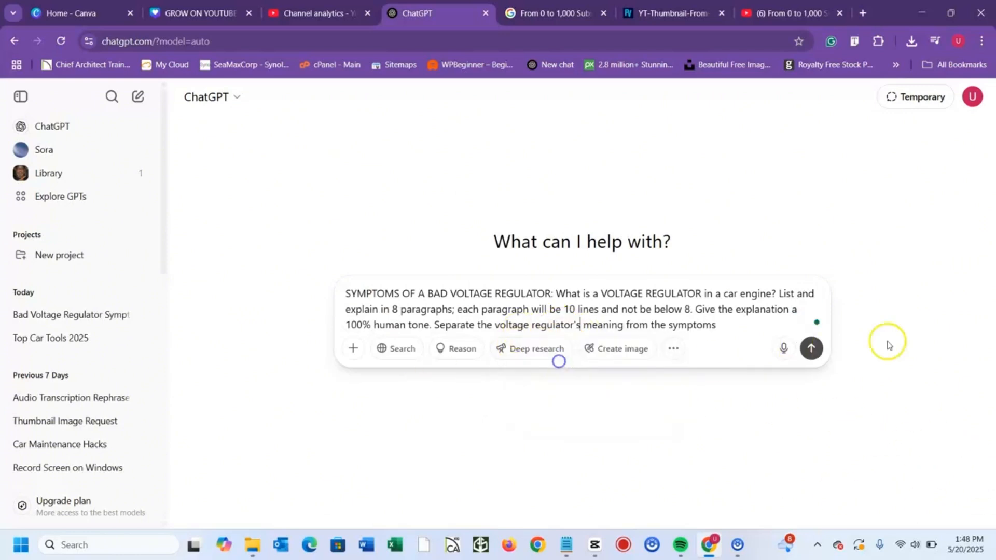
{"action": "left_click", "coordinate": [812, 349]}
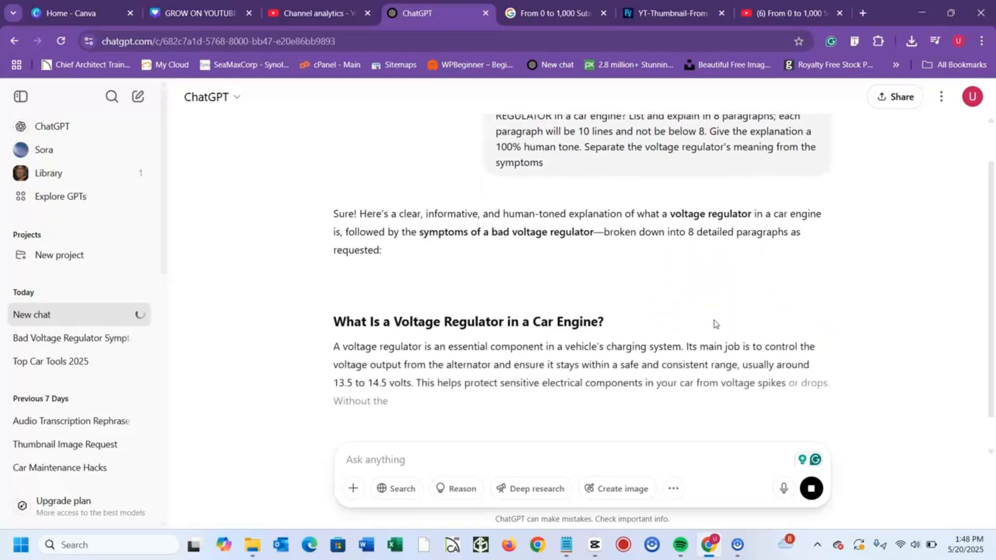
Read through the generated script, comparing the voltage regulator definition and the numbered symptom paragraphs with the prompt's requirements
{"action": "scroll", "coordinate": [570, 224], "scroll_direction": "up", "scroll_amount": 1}
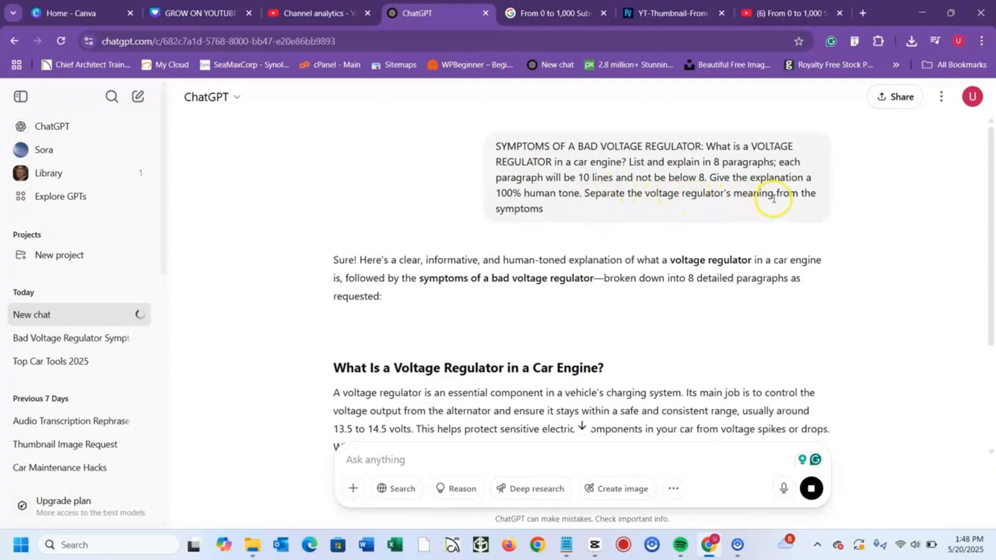
{"action": "scroll", "coordinate": [583, 340], "scroll_direction": "down", "scroll_amount": 3}
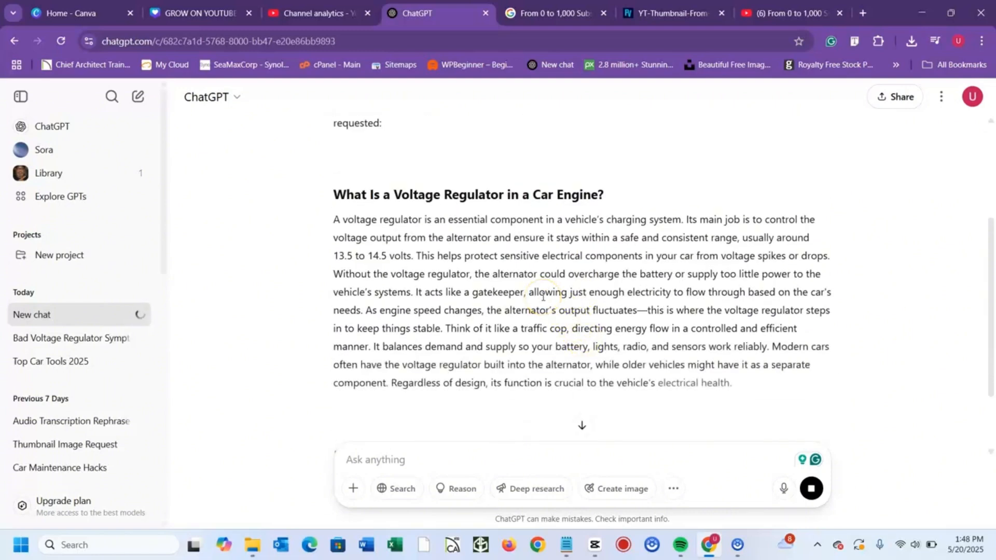
{"action": "scroll", "coordinate": [543, 296], "scroll_direction": "down", "scroll_amount": 3}
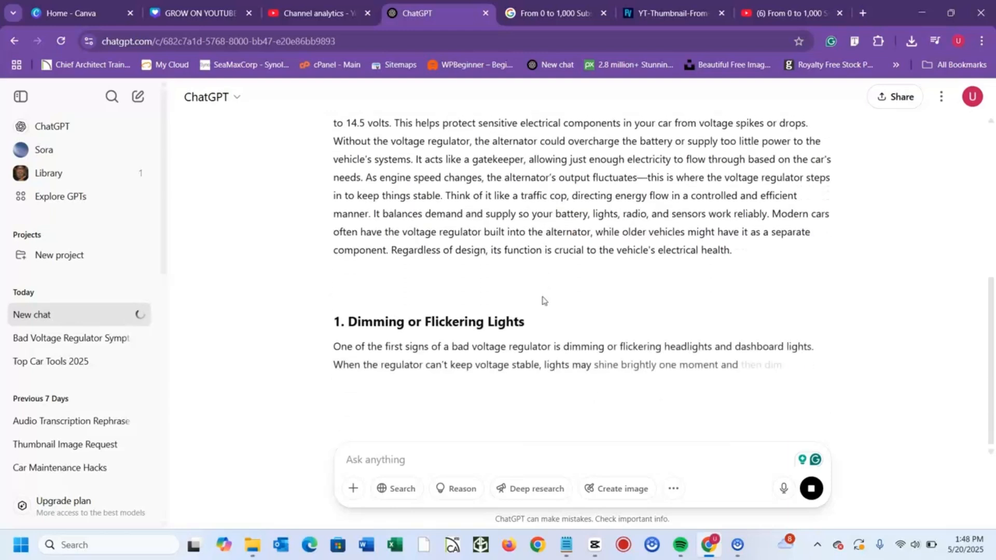
{"action": "scroll", "coordinate": [543, 300], "scroll_direction": "up", "scroll_amount": 4}
{"action": "scroll", "coordinate": [543, 300], "scroll_direction": "down", "scroll_amount": 5}
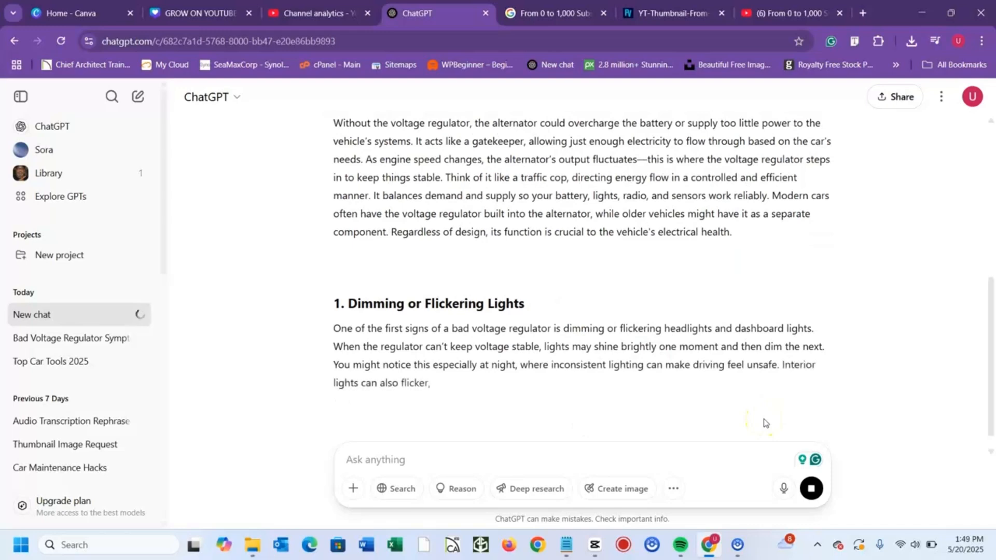
{"action": "left_click", "coordinate": [508, 259]}
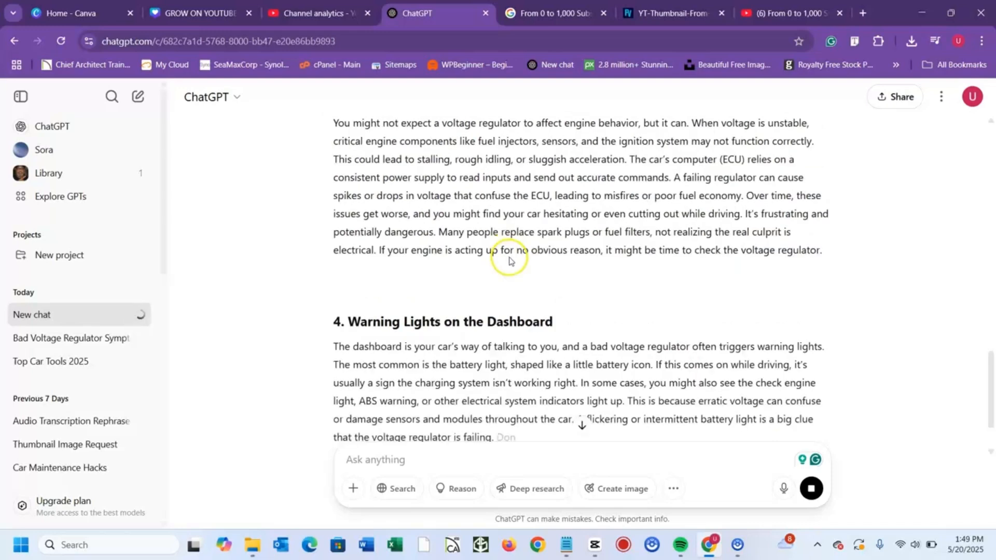
{"action": "scroll", "coordinate": [510, 259], "scroll_direction": "up", "scroll_amount": 15}
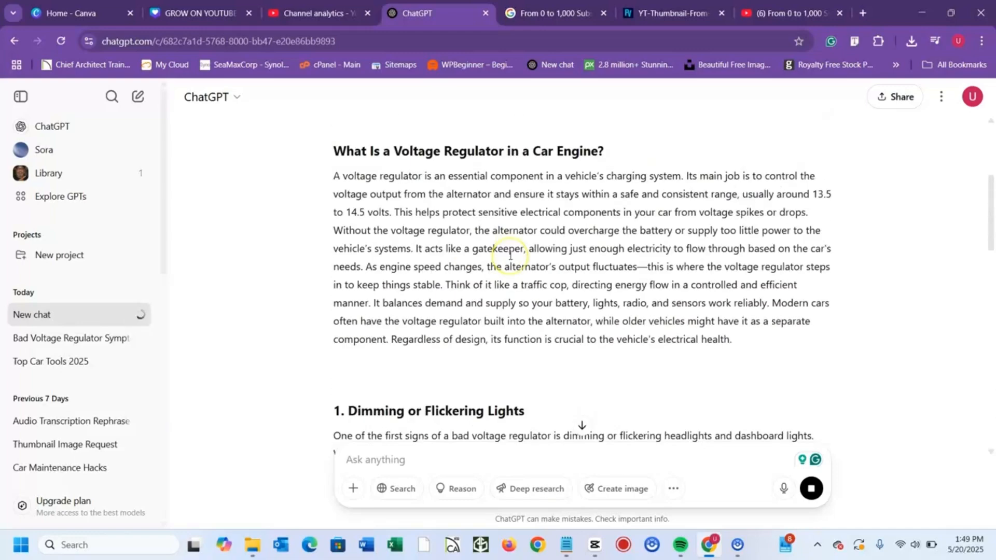
{"action": "scroll", "coordinate": [510, 255], "scroll_direction": "up", "scroll_amount": 4}
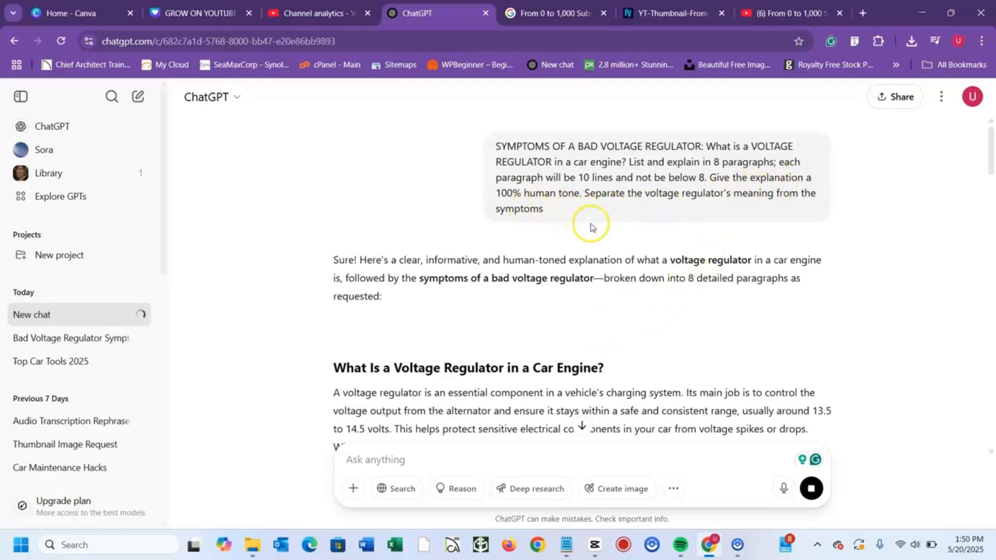
{"action": "scroll", "coordinate": [586, 244], "scroll_direction": "down", "scroll_amount": 6}
{"action": "scroll", "coordinate": [586, 253], "scroll_direction": "down", "scroll_amount": 20}
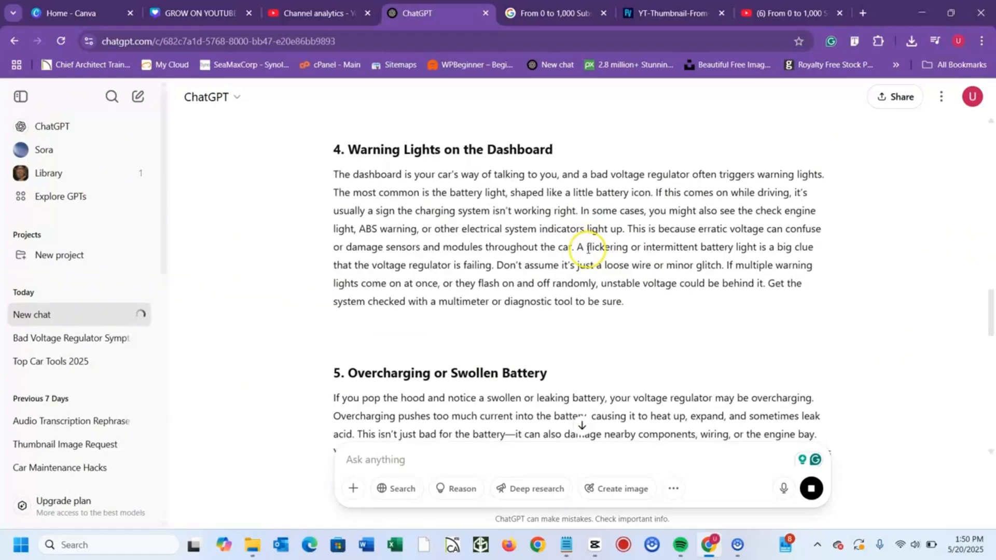
{"action": "scroll", "coordinate": [587, 253], "scroll_direction": "down", "scroll_amount": 2}
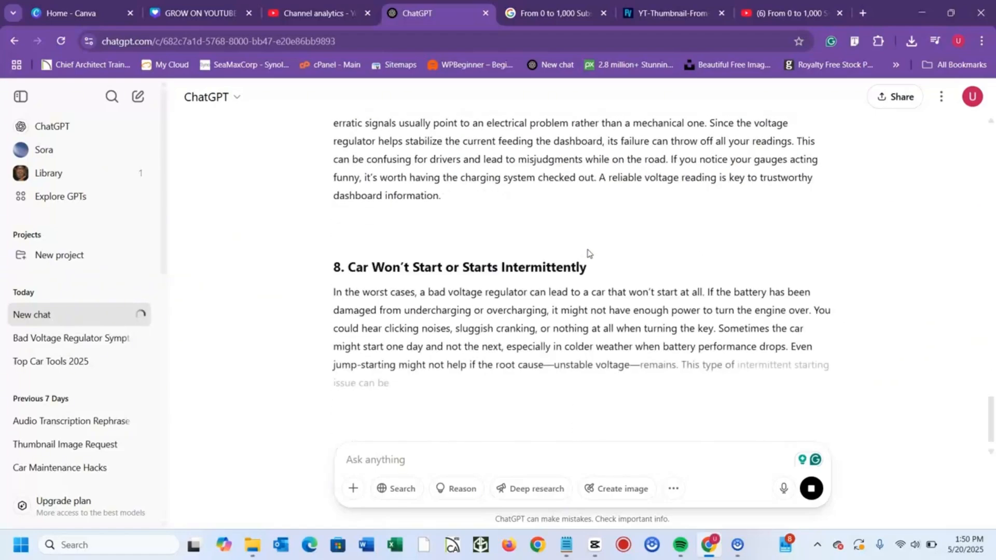
{"action": "scroll", "coordinate": [589, 252], "scroll_direction": "up", "scroll_amount": 4}
{"action": "scroll", "coordinate": [589, 252], "scroll_direction": "down", "scroll_amount": 6}
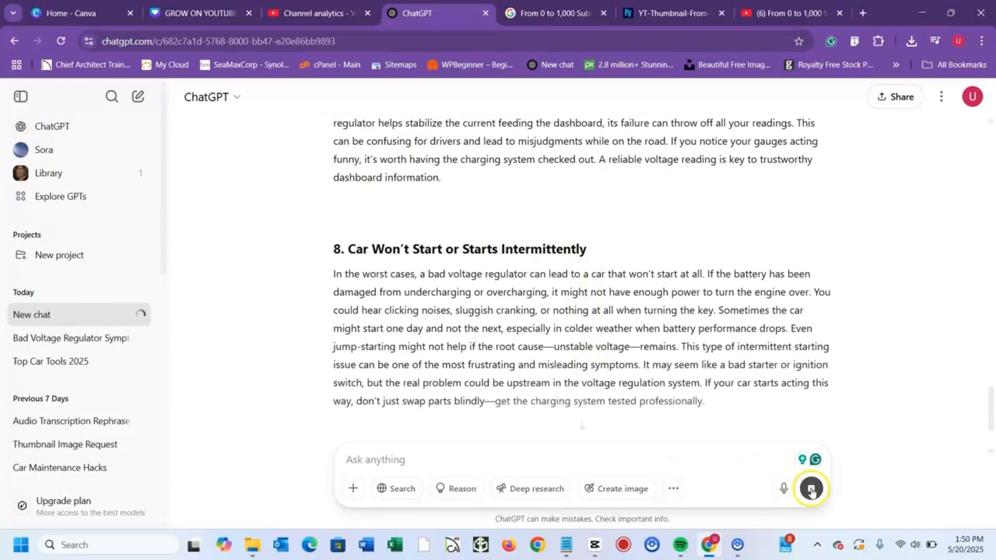
{"action": "scroll", "coordinate": [616, 269], "scroll_direction": "down", "scroll_amount": 3}
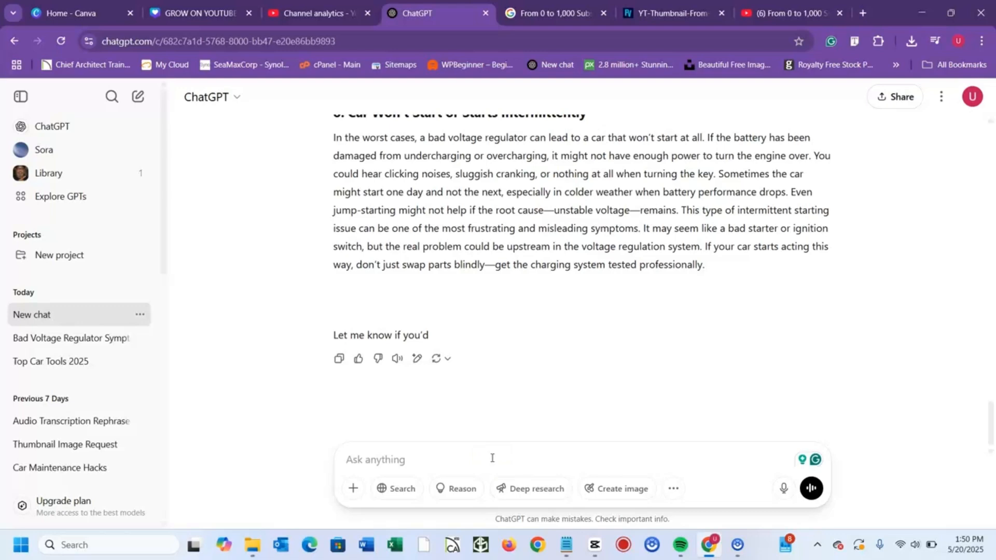
Send the follow-up request "give me 5 keyword titles for the above script"
{"action": "type", "text": "gi"}
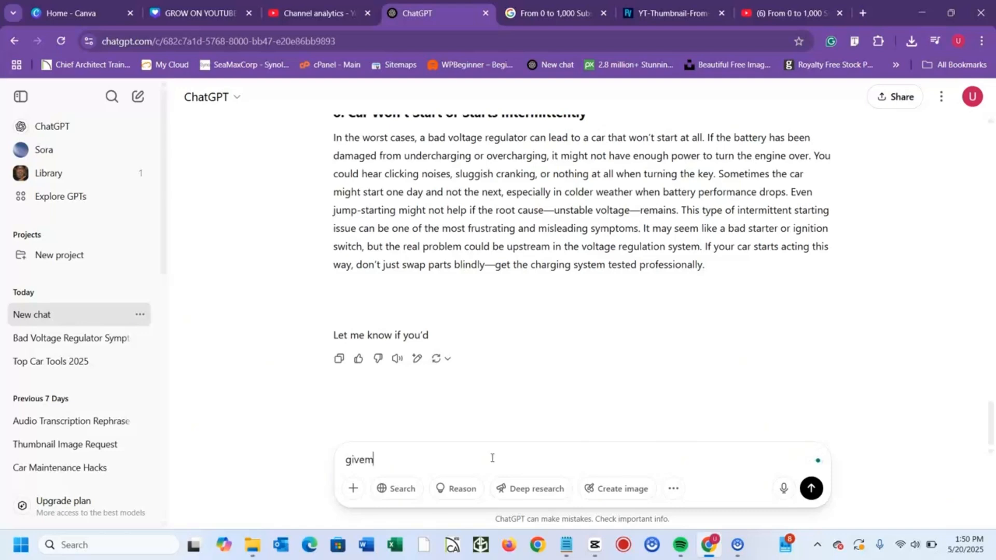
{"action": "type", "text": "vem"}
{"action": "key", "text": "BackSpace"}
{"action": "type", "text": "keyword titles for the above script"}
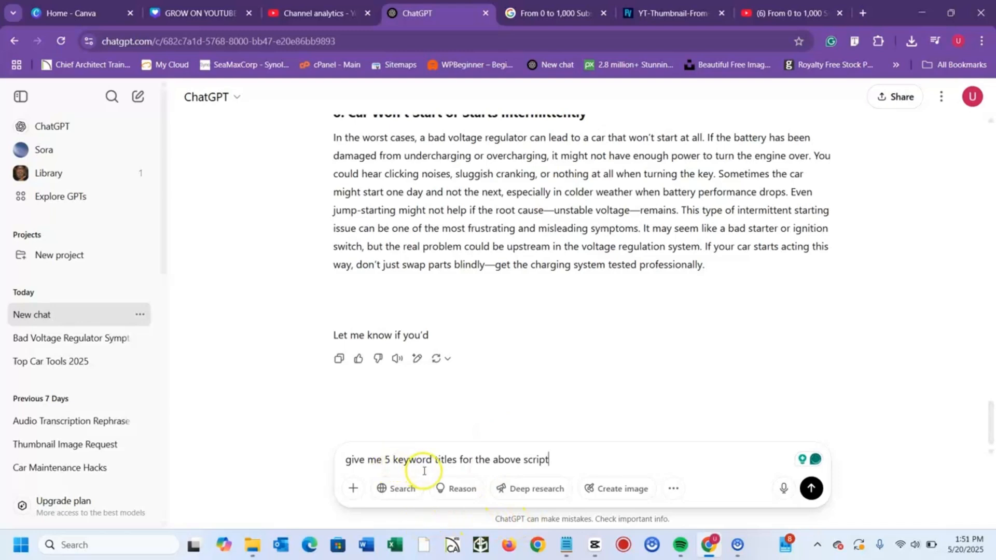
{"action": "left_click", "coordinate": [812, 489]}
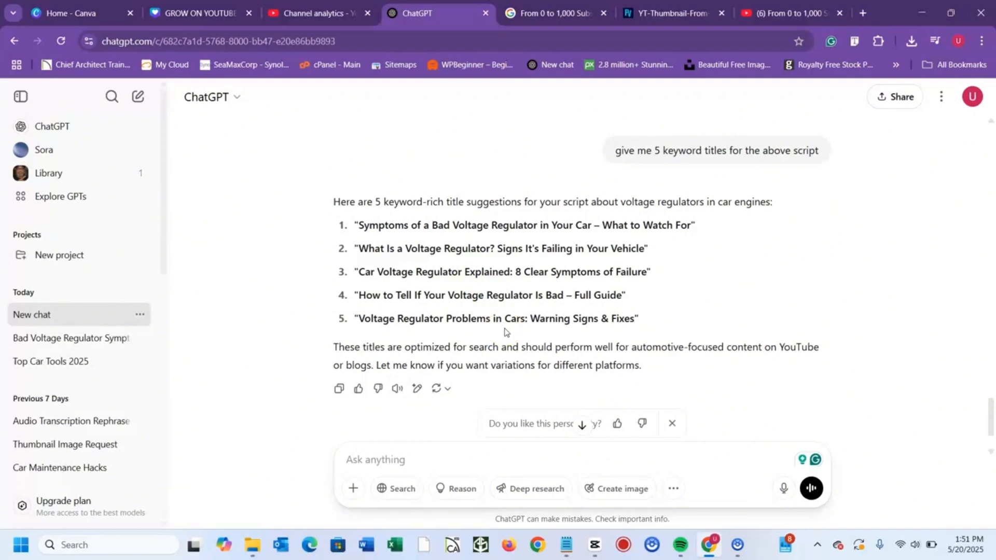
Send the request "give the one likely to rank high in SEO" and highlight "What to Watch For" in the suggested title
{"action": "left_click", "coordinate": [394, 462]}
{"action": "type", "text": "give the one like"}
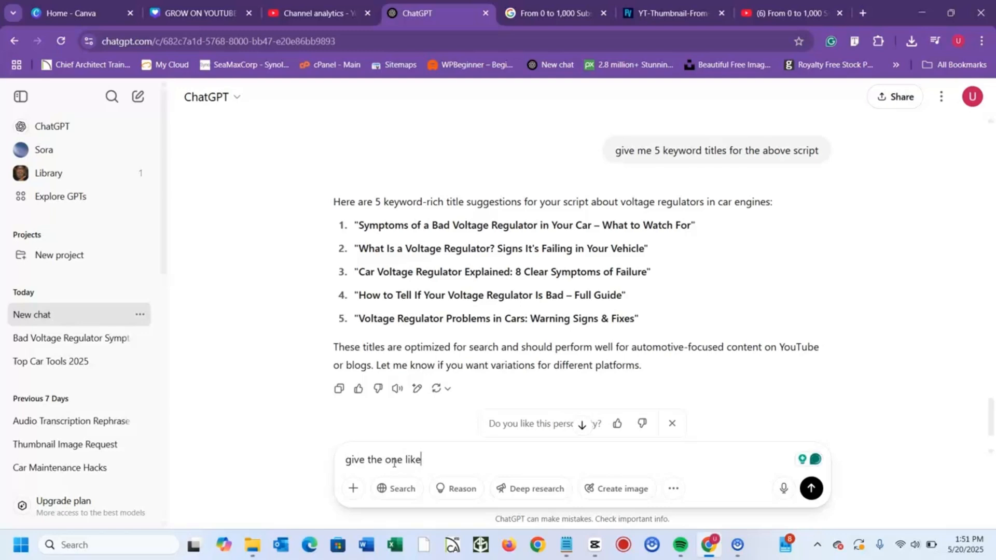
{"action": "type", "text": "ly to rank high in SEo"}
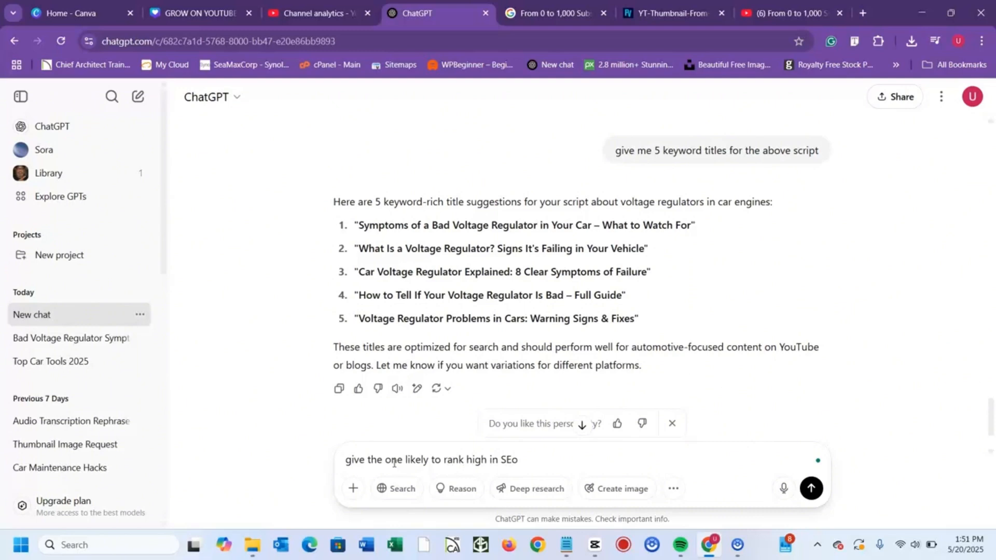
{"action": "key", "text": "BackSpace"}
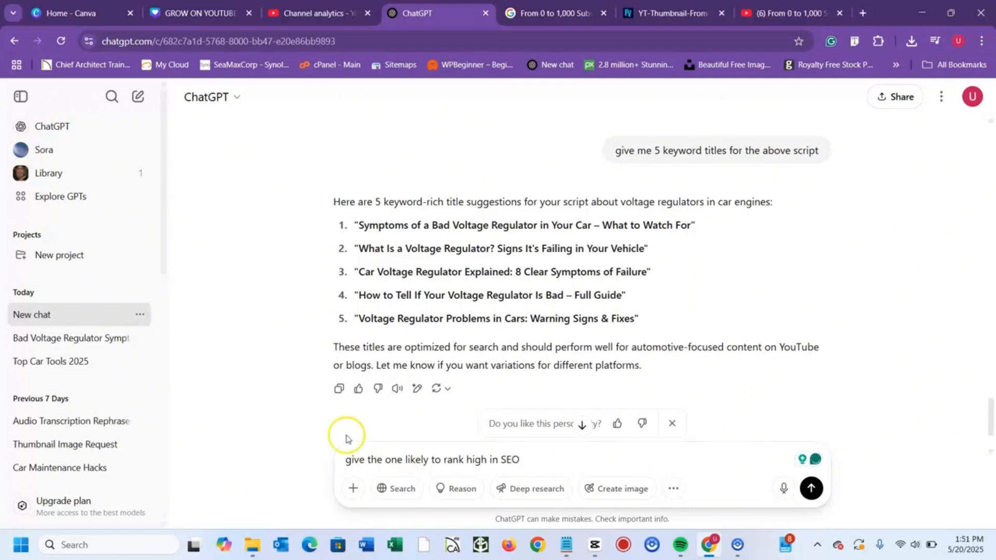
{"action": "left_click", "coordinate": [812, 490]}
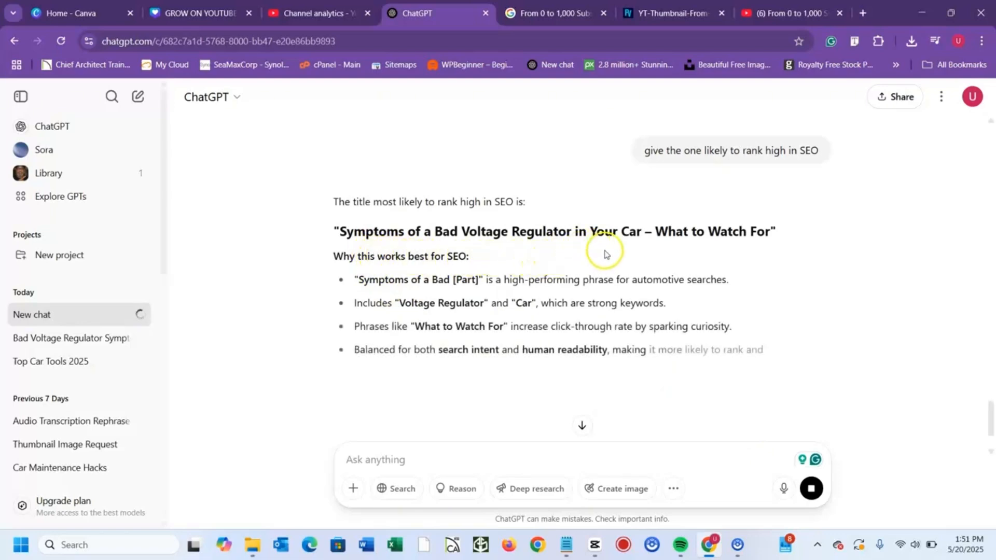
{"action": "left_click_drag", "start_coordinate": [655, 231], "coordinate": [776, 231]}
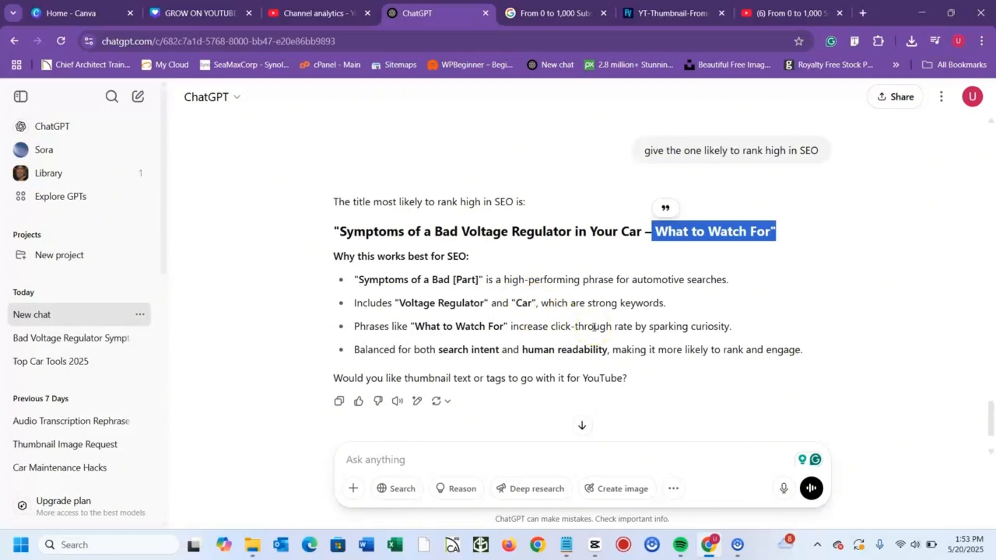
Send the request "from the title selected generate a description with keywords"
{"action": "left_click", "coordinate": [425, 458]}
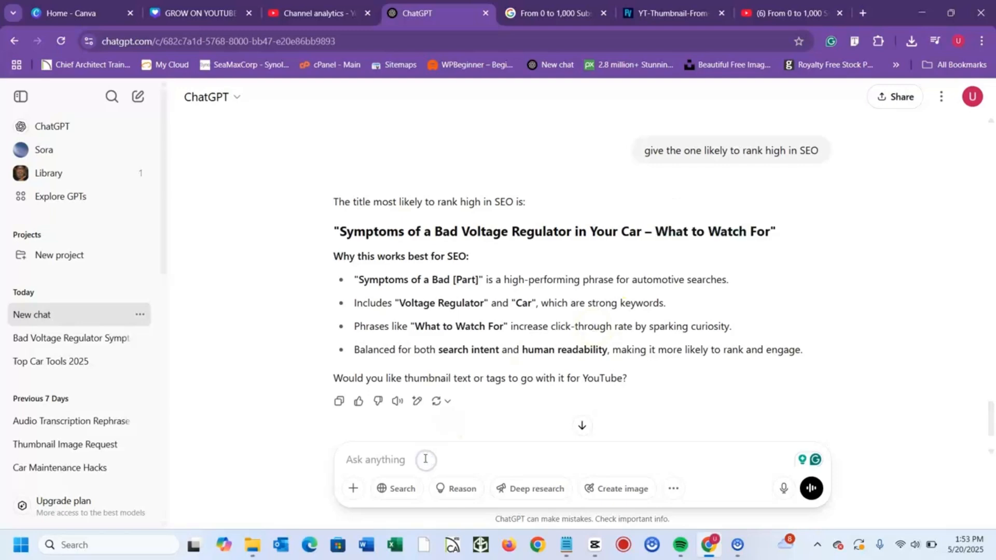
{"action": "type", "text": "from the title selected generat"}
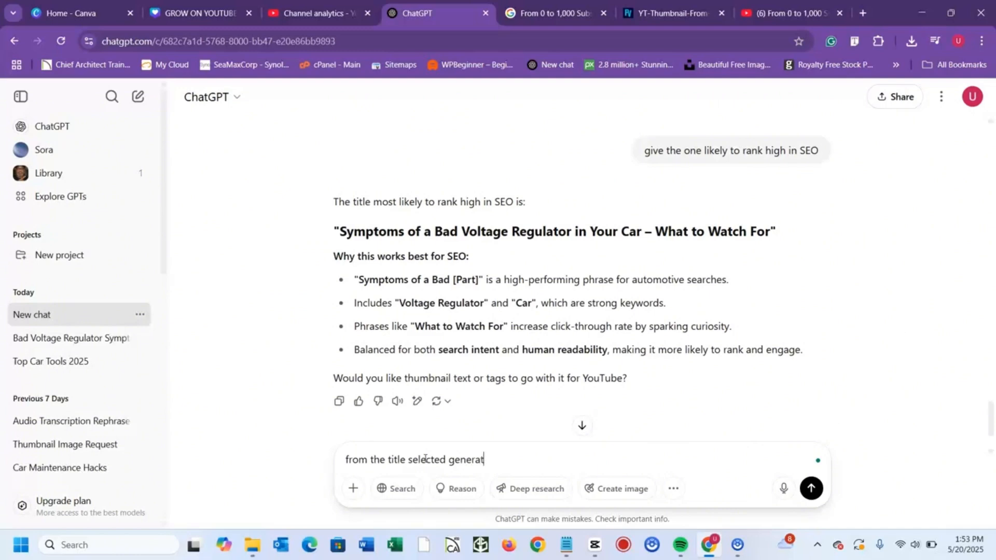
{"action": "type", "text": "e a description wit"}
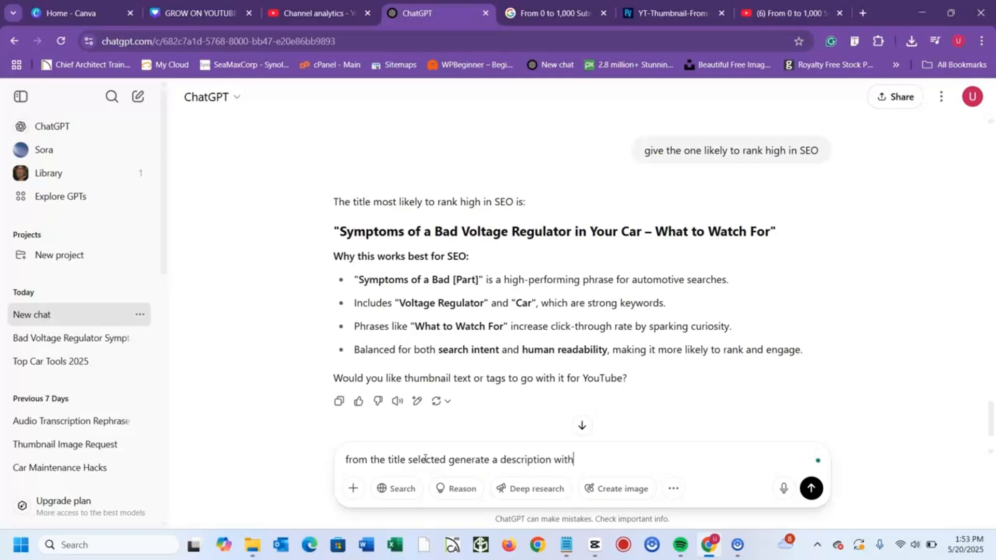
{"action": "type", "text": "hkeywords"}
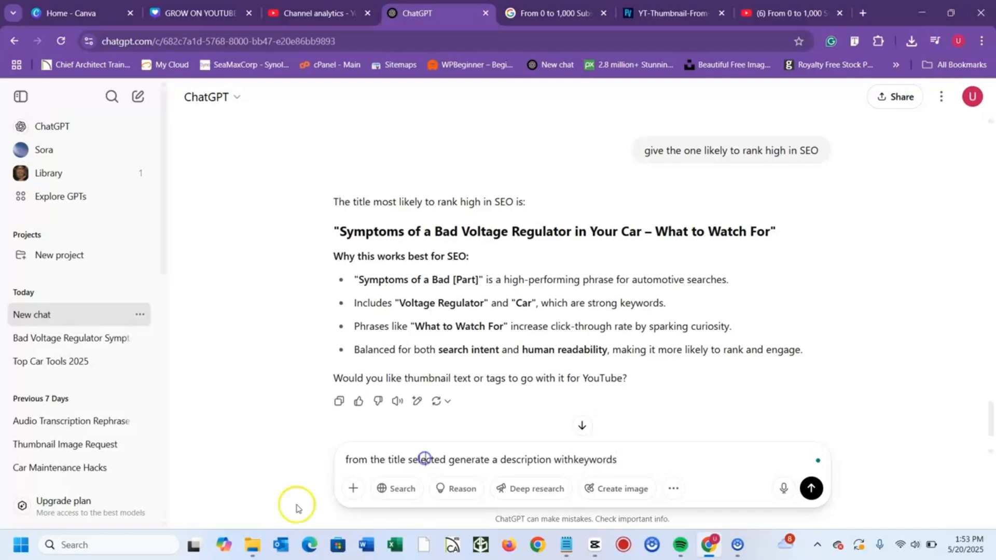
{"action": "left_click", "coordinate": [569, 460]}
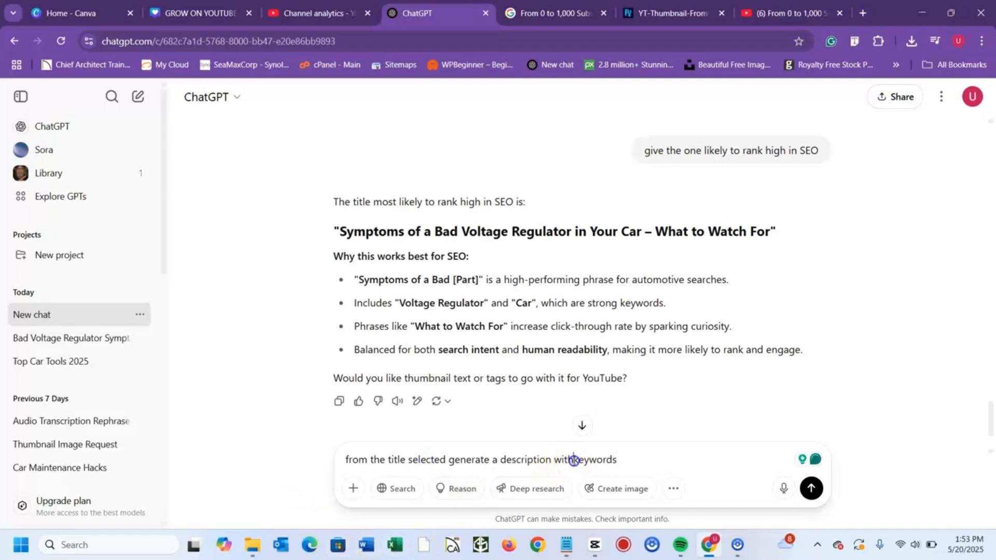
{"action": "left_click", "coordinate": [810, 488]}
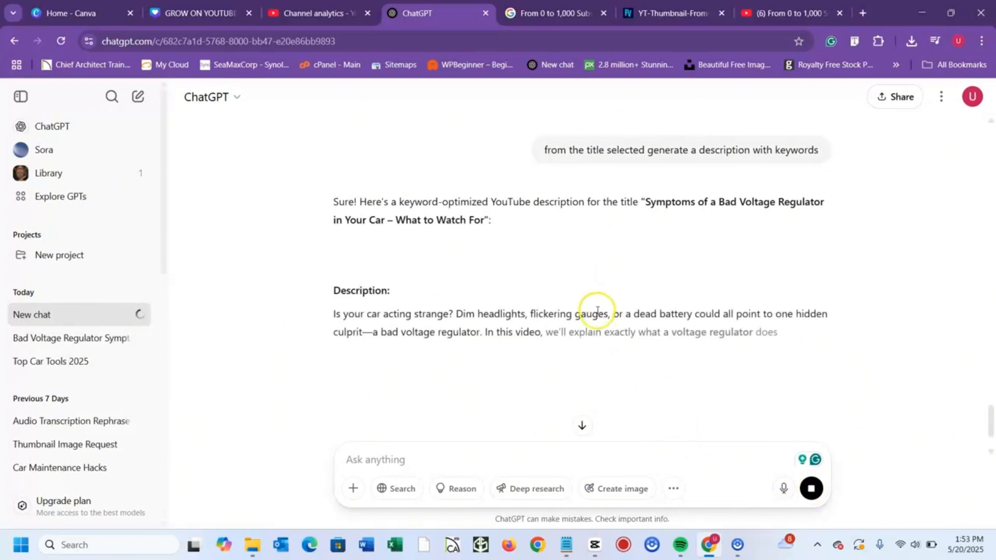
Review the generated video description and highlight its hashtags from #VoltageRegulator to #DIYCarRepair
{"action": "scroll", "coordinate": [583, 313], "scroll_direction": "down", "scroll_amount": 2}
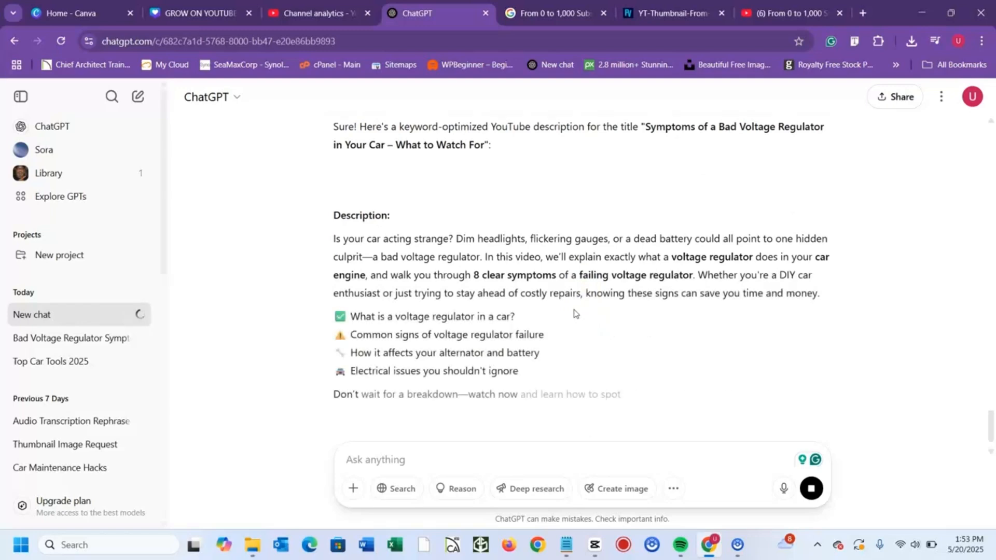
{"action": "scroll", "coordinate": [576, 313], "scroll_direction": "down", "scroll_amount": 1}
{"action": "scroll", "coordinate": [576, 314], "scroll_direction": "down", "scroll_amount": 1}
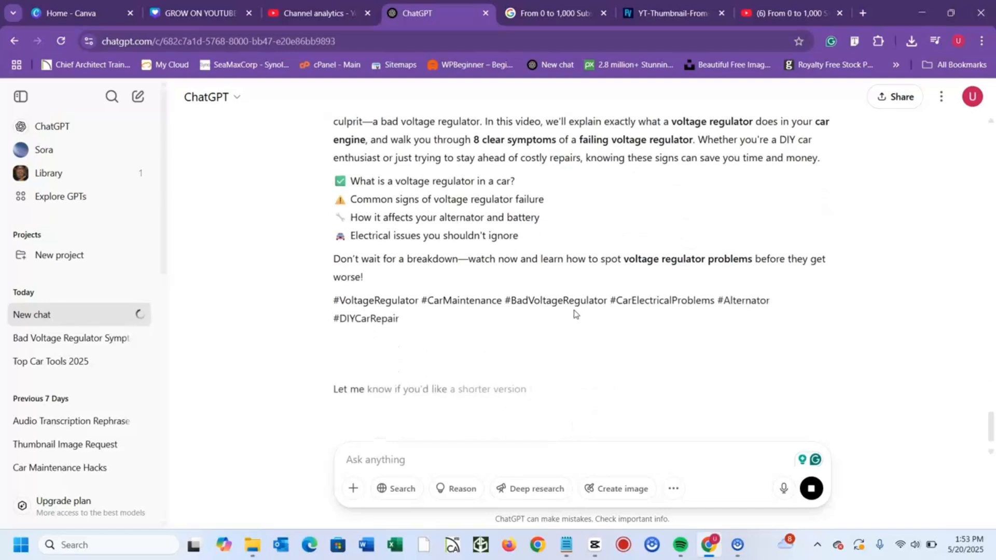
{"action": "scroll", "coordinate": [576, 314], "scroll_direction": "up", "scroll_amount": 1}
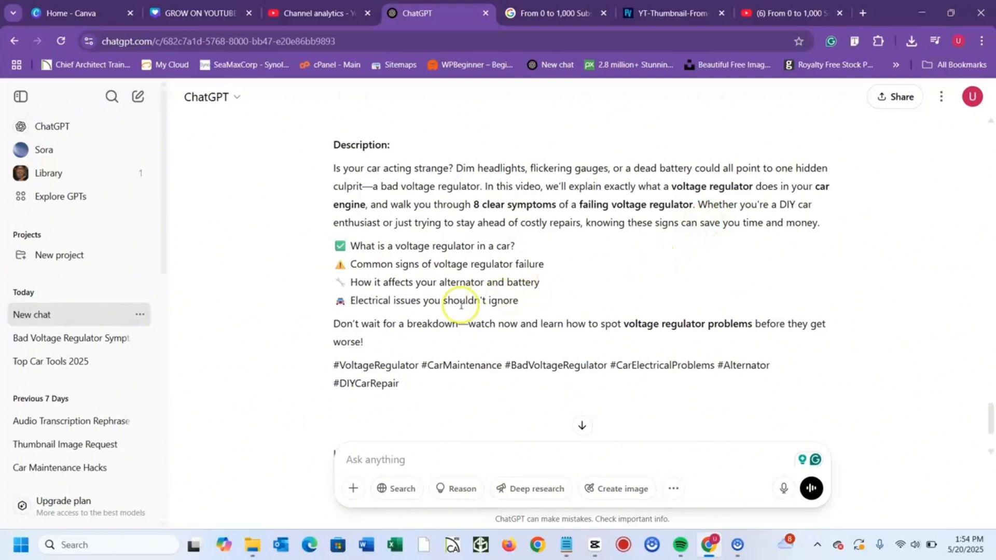
{"action": "left_click_drag", "start_coordinate": [326, 364], "coordinate": [421, 383]}
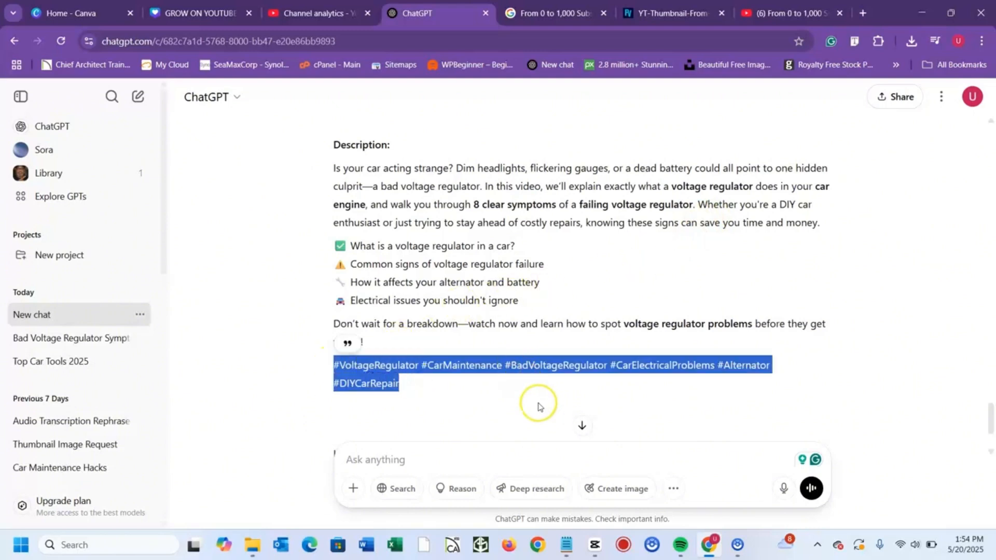